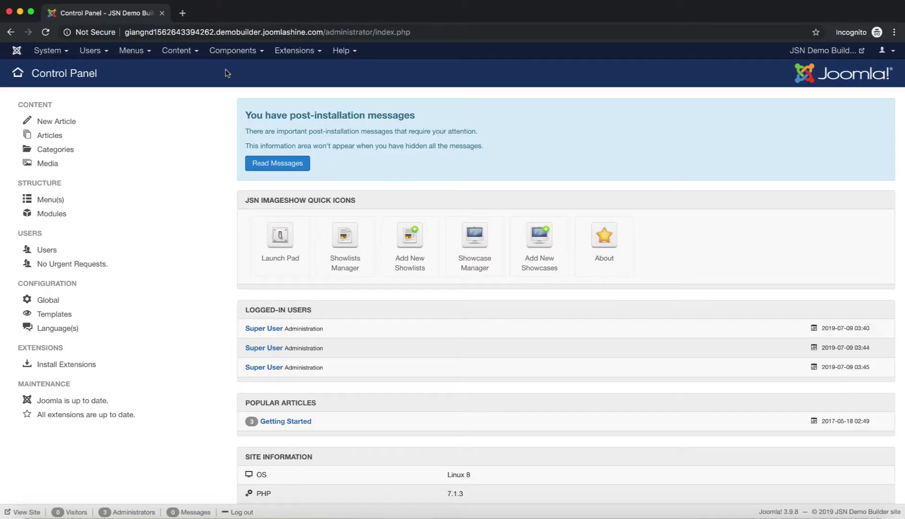
Go through Components > JSN ImageShow to the Showlists list
click(262, 54)
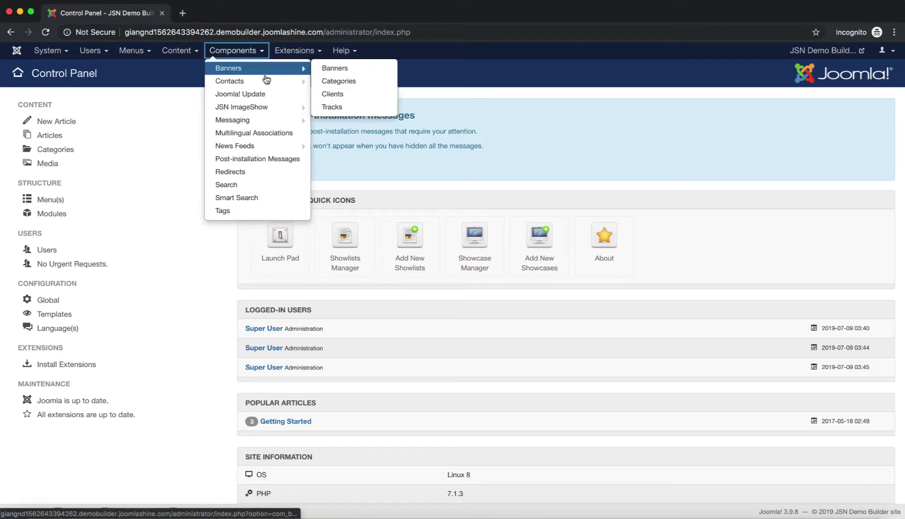
mouse_move(279, 107)
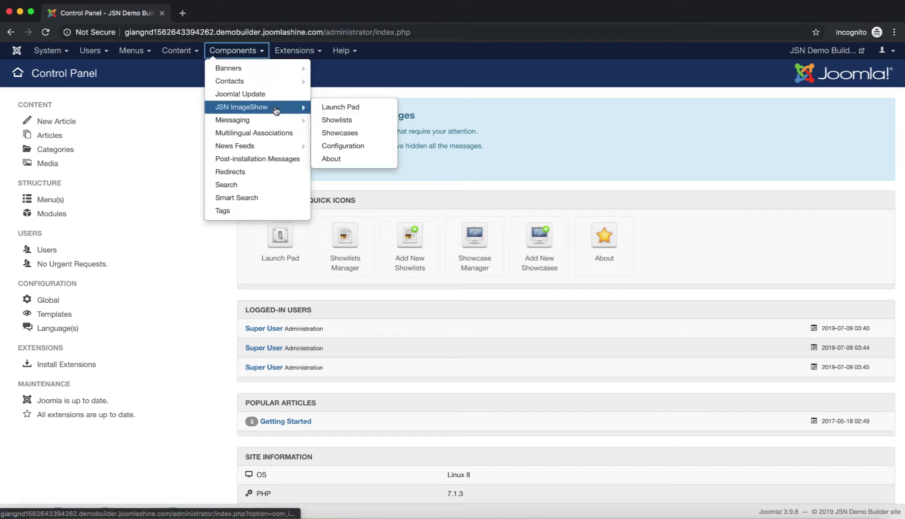
click(365, 122)
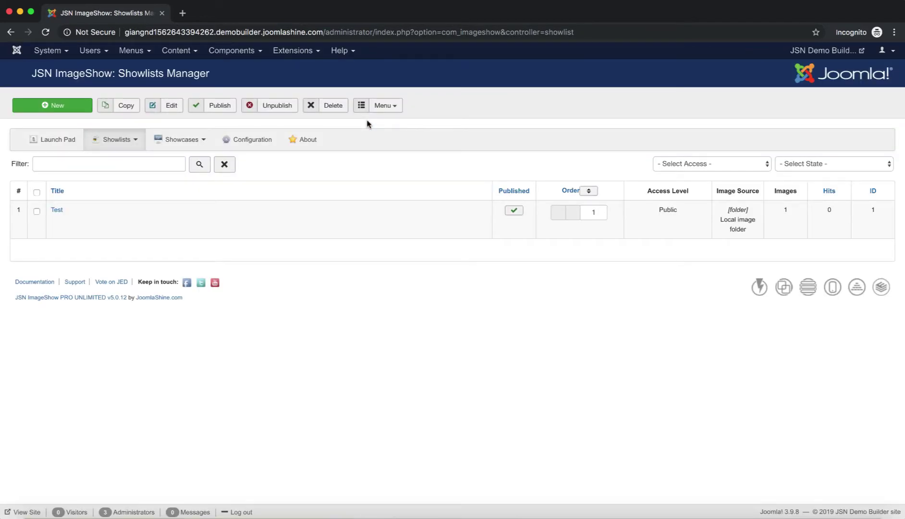
Open the 'Test' showlist and view its General details: published, Public access, 1 image
triple_click(213, 75)
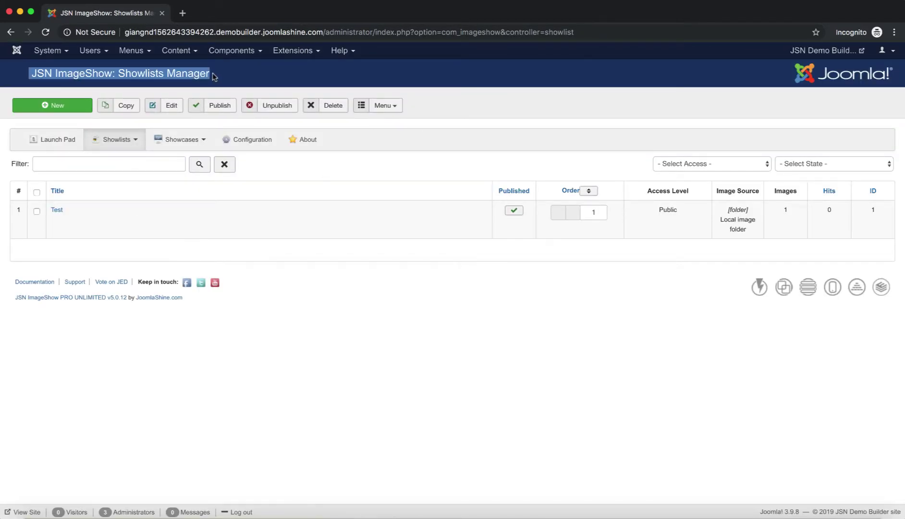
click(74, 222)
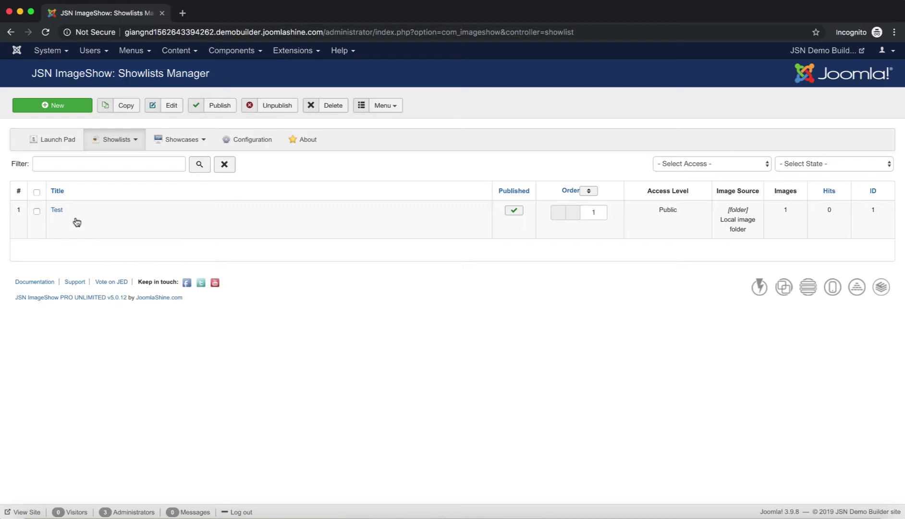
click(62, 213)
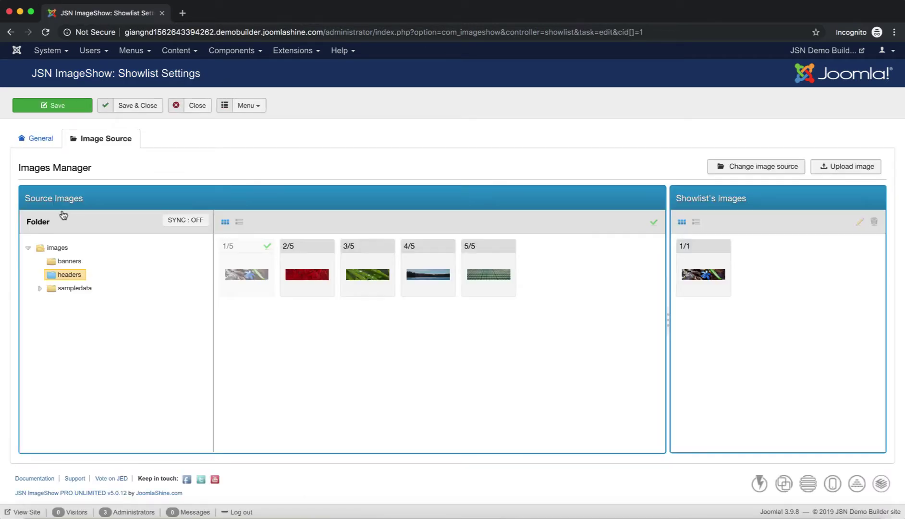
click(50, 140)
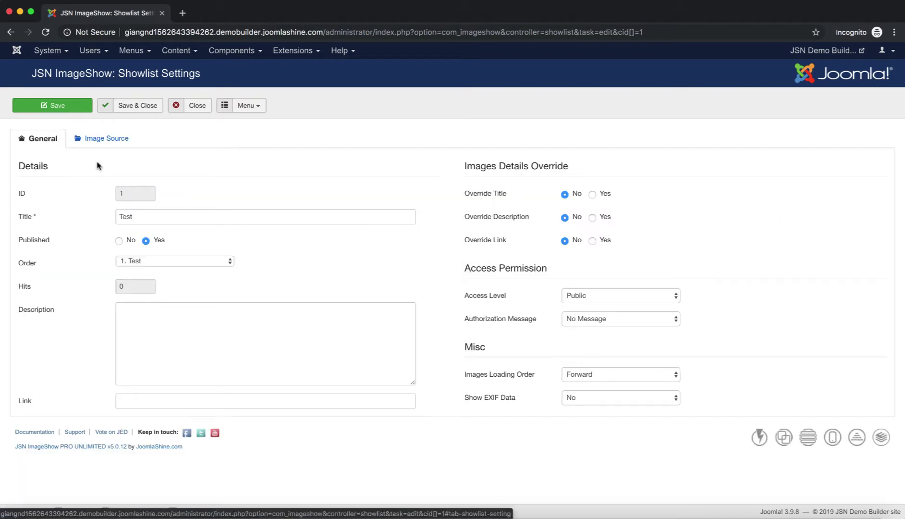
drag(57, 171, 17, 170)
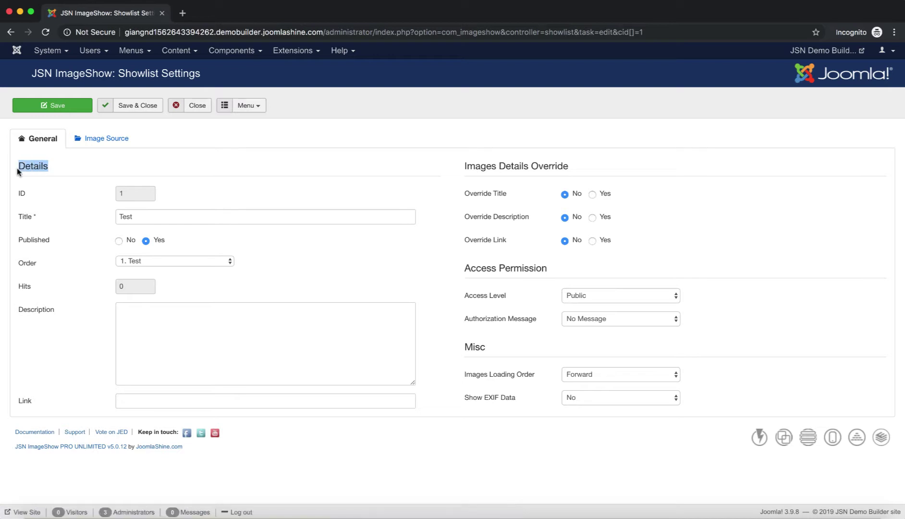
click(111, 169)
click(140, 215)
mouse_move(86, 222)
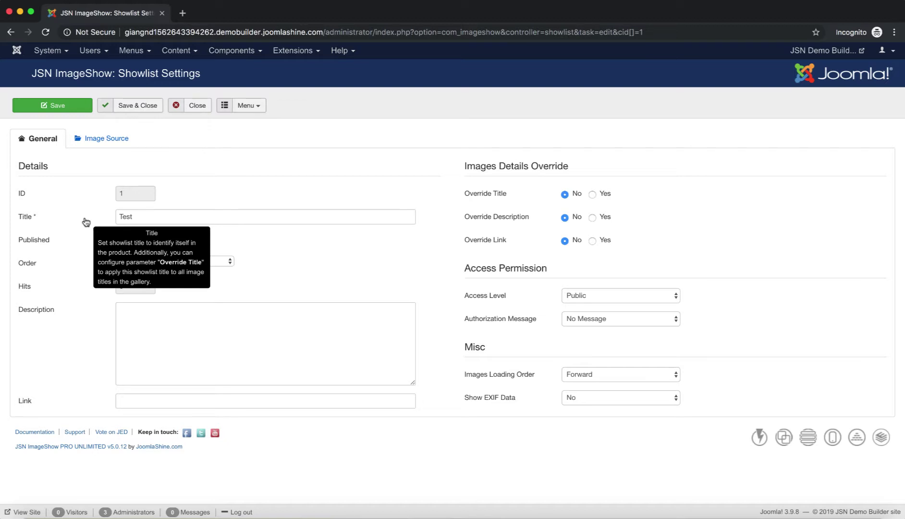
mouse_move(48, 243)
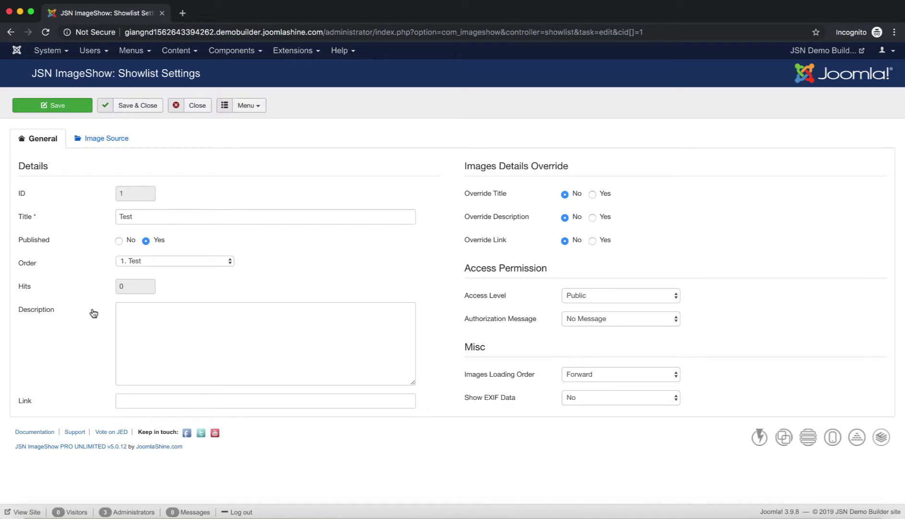
mouse_move(32, 270)
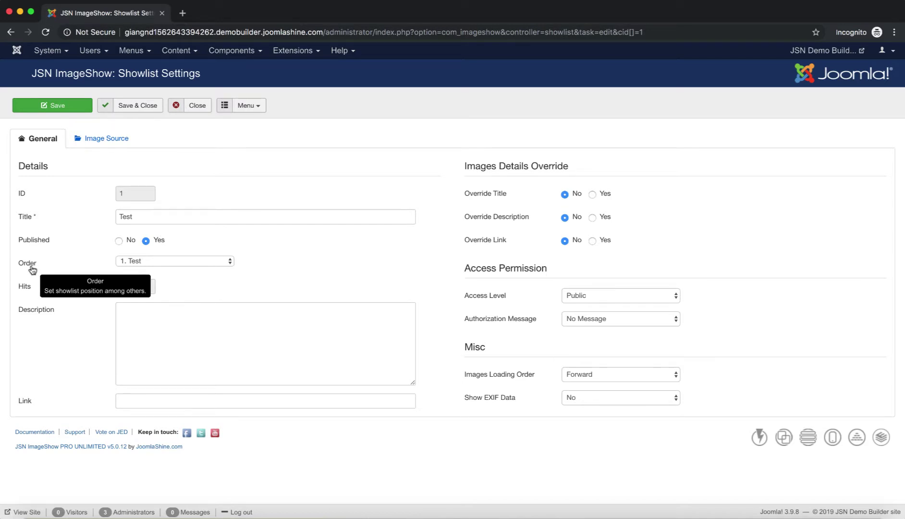
click(191, 264)
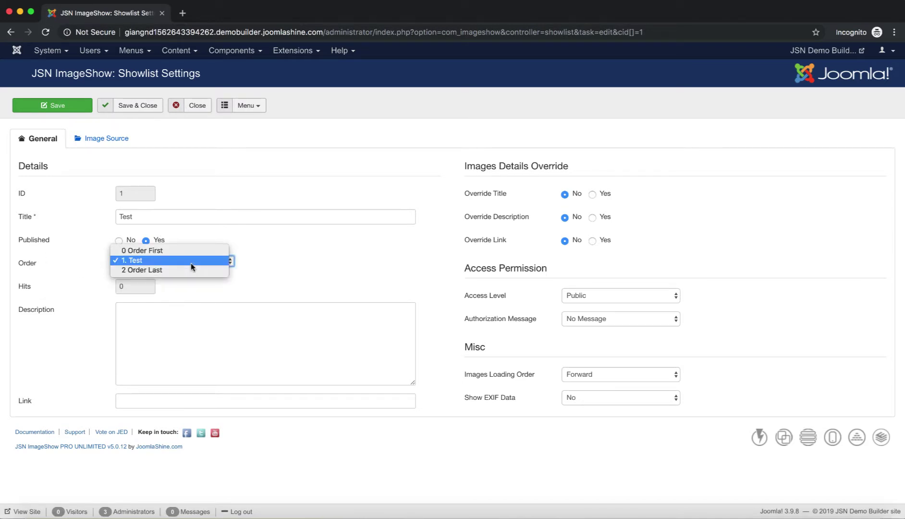
click(222, 262)
mouse_move(106, 288)
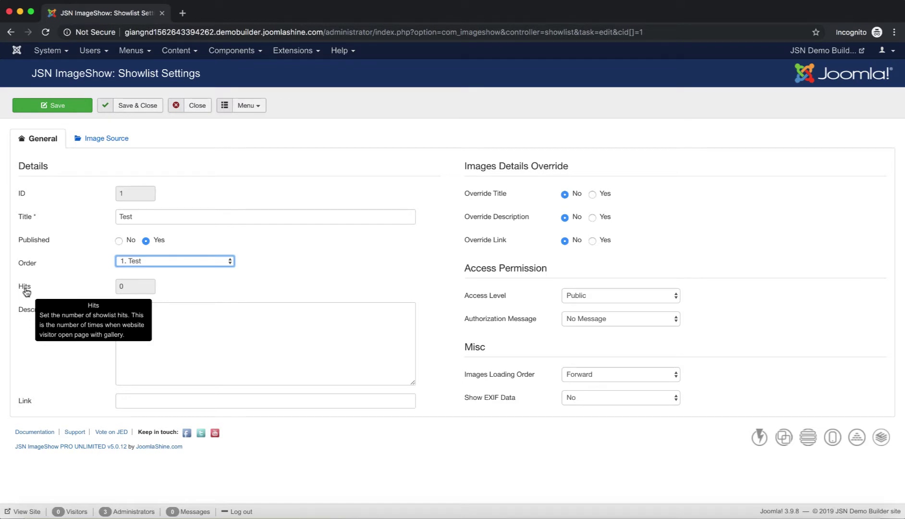
click(91, 347)
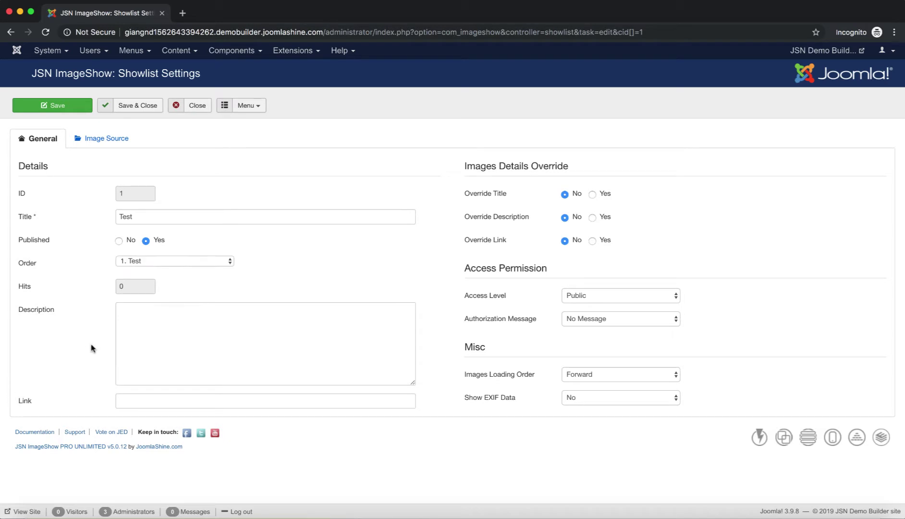
mouse_move(33, 315)
mouse_move(27, 406)
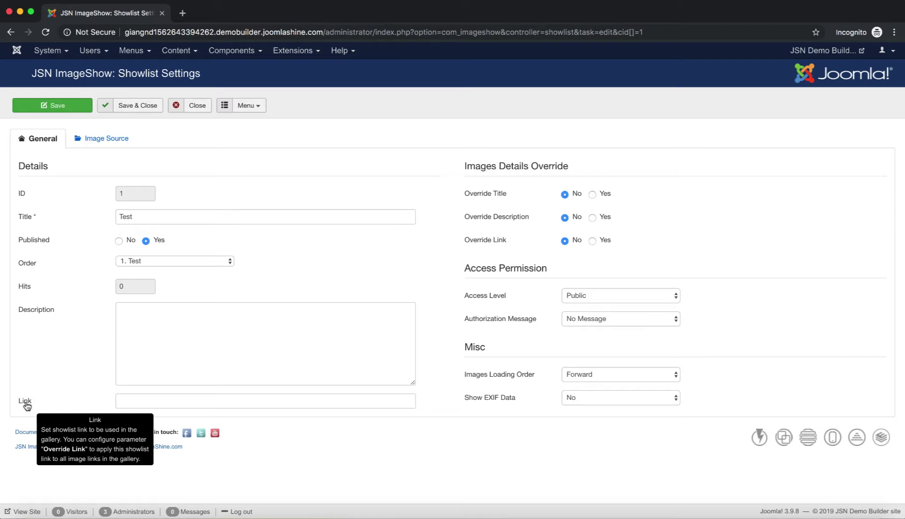
drag(574, 165, 458, 169)
click(599, 168)
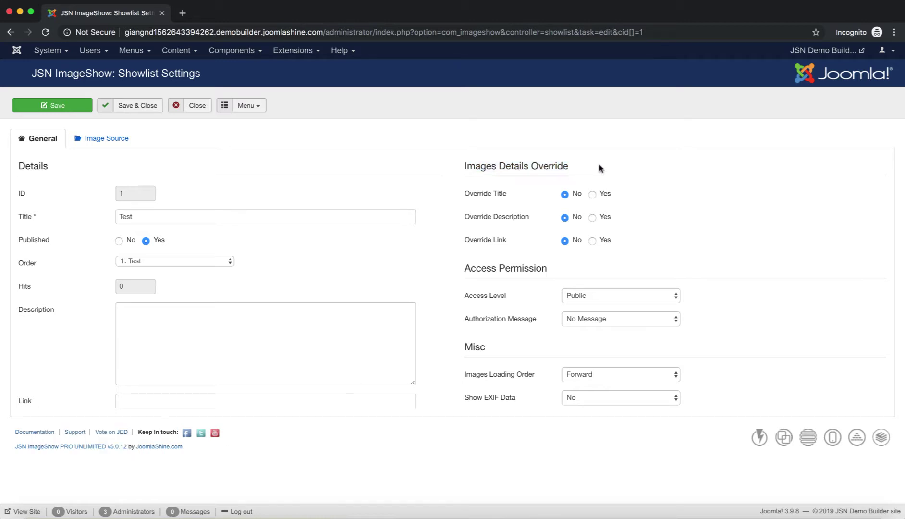
mouse_move(487, 195)
mouse_move(505, 243)
drag(548, 269, 463, 274)
click(583, 277)
mouse_move(484, 301)
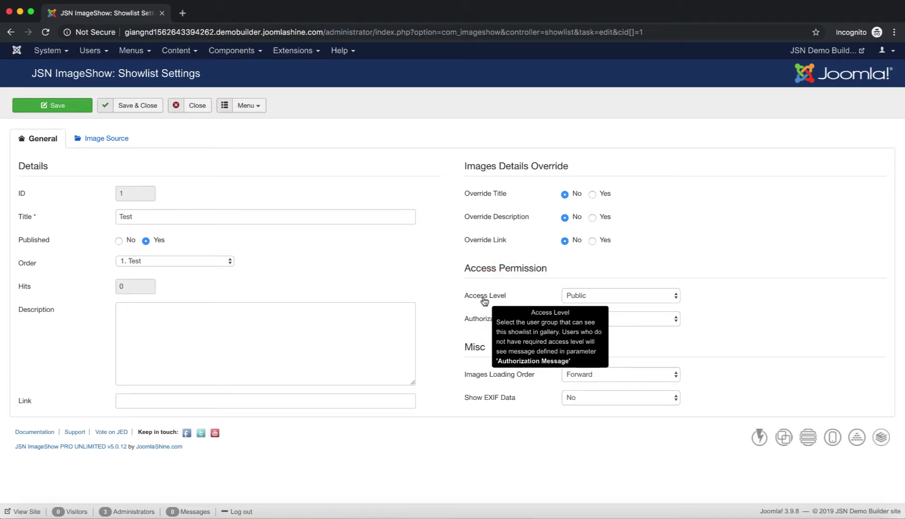
click(629, 296)
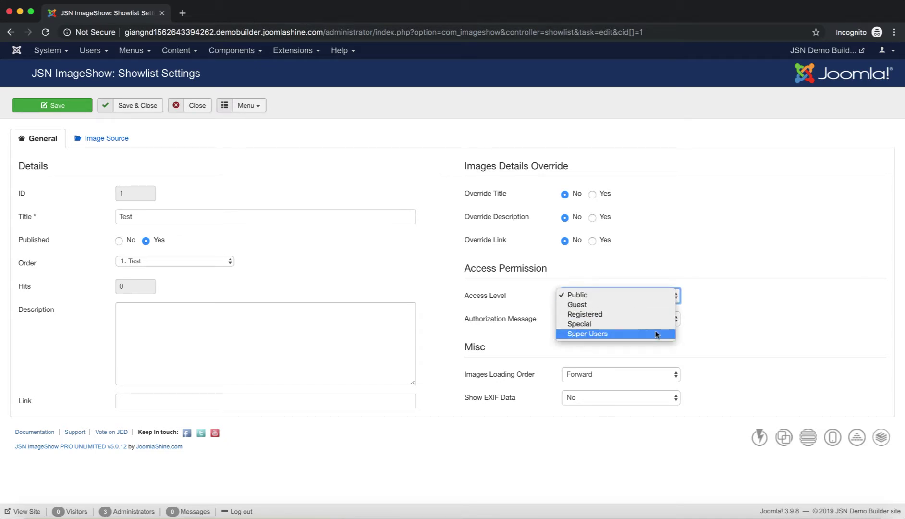
click(709, 318)
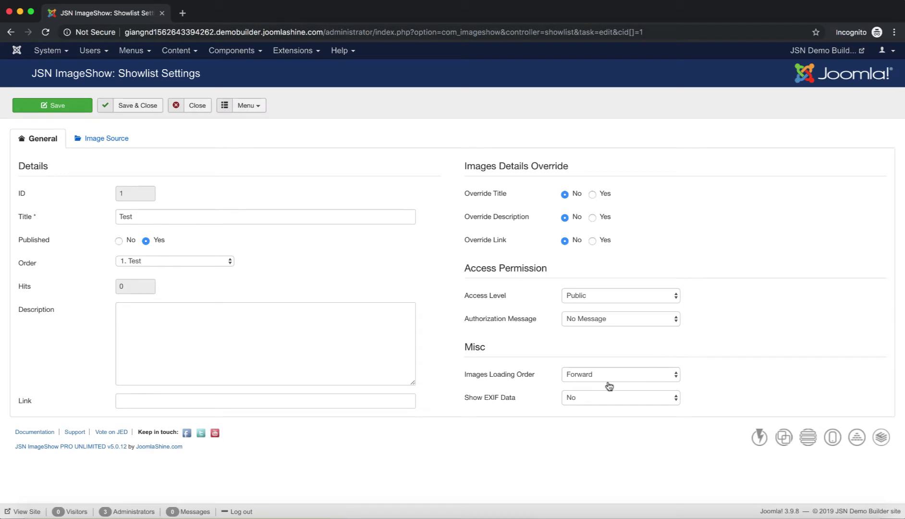
mouse_move(498, 326)
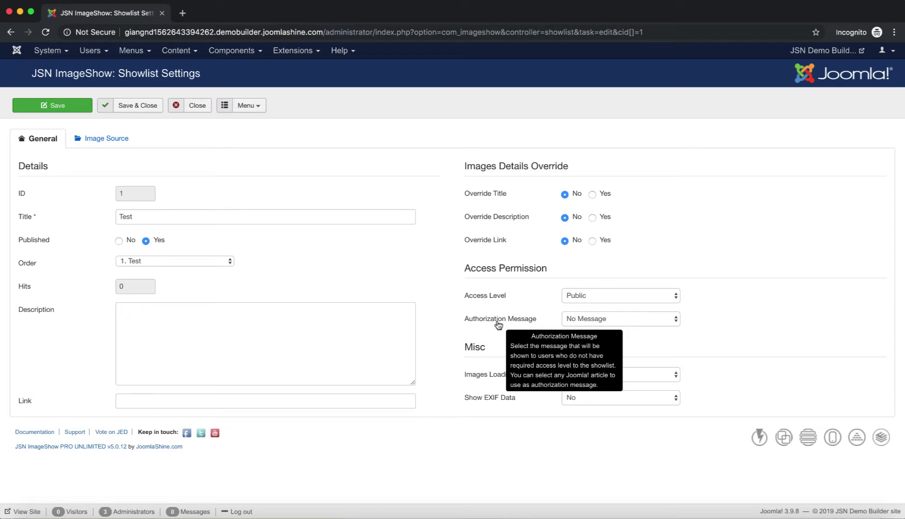
click(657, 325)
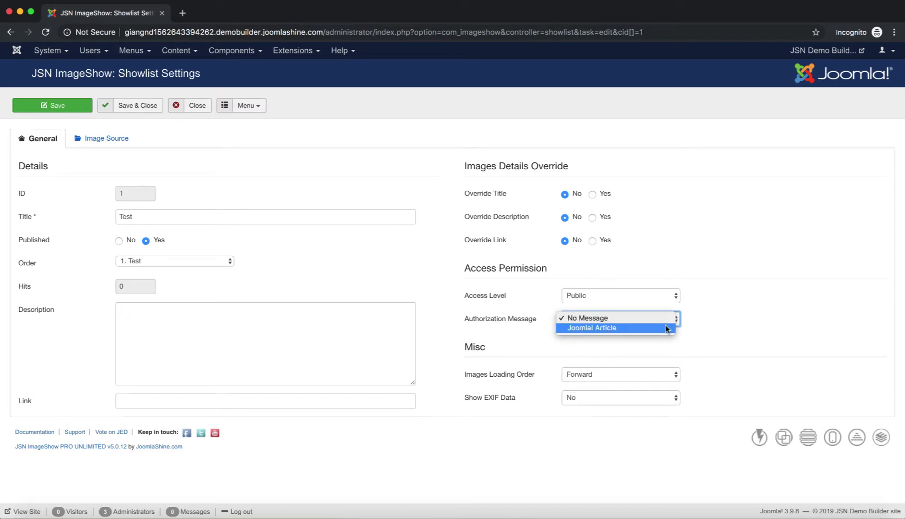
click(666, 329)
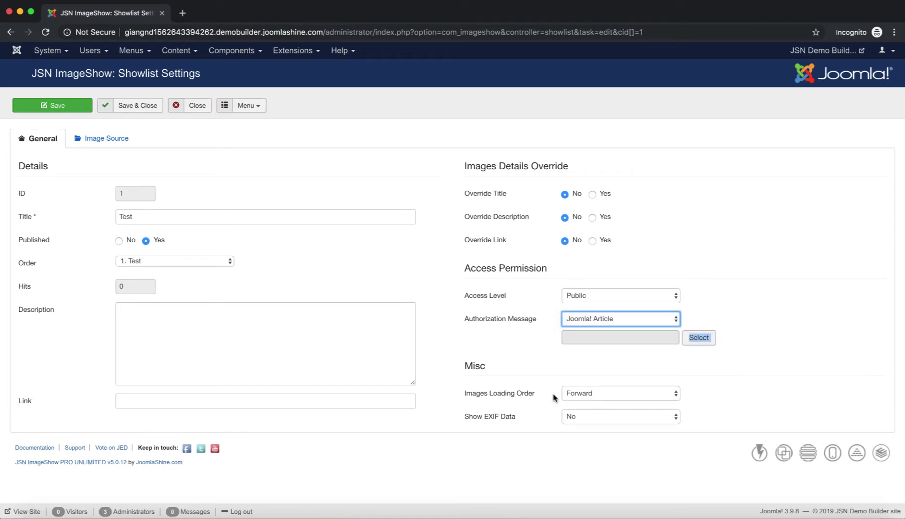
click(709, 354)
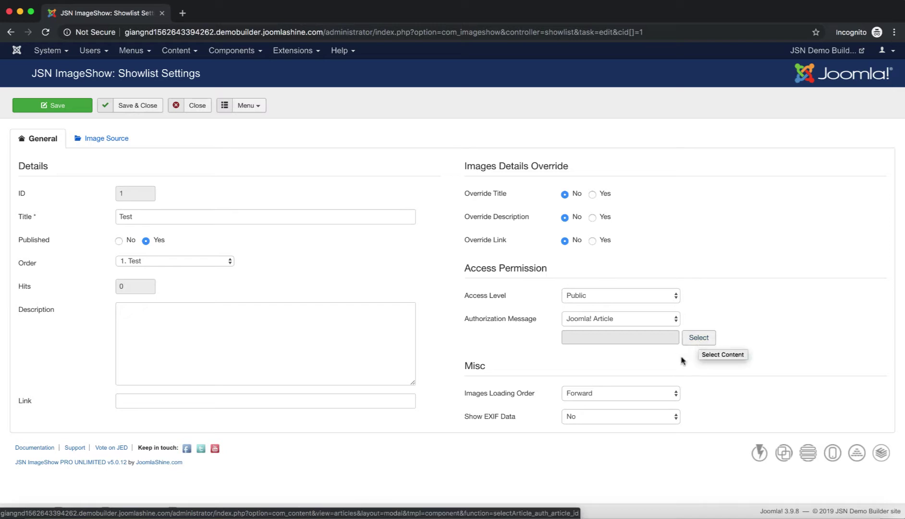
click(633, 319)
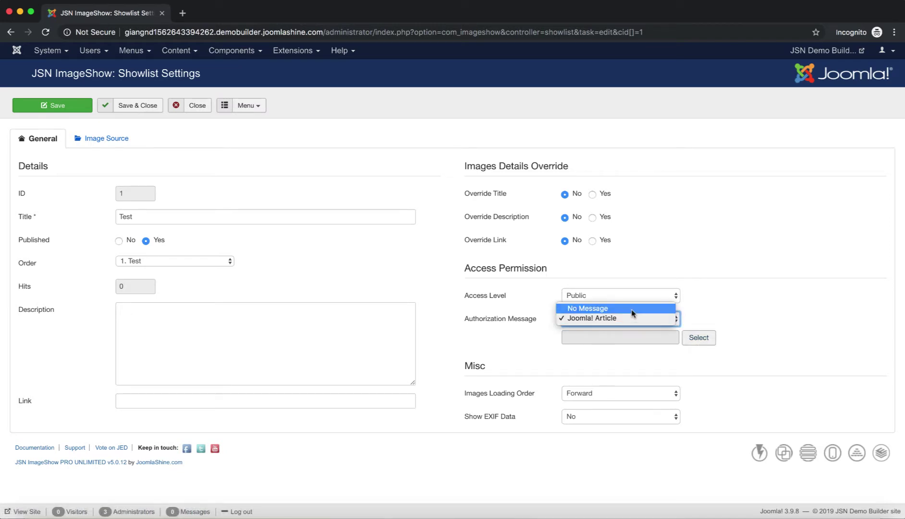
click(631, 308)
drag(490, 352, 462, 350)
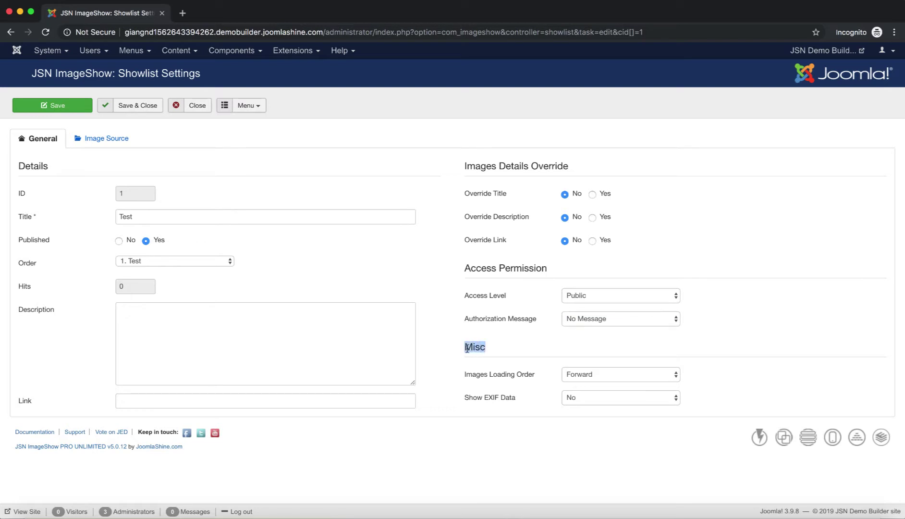
click(522, 353)
mouse_move(508, 380)
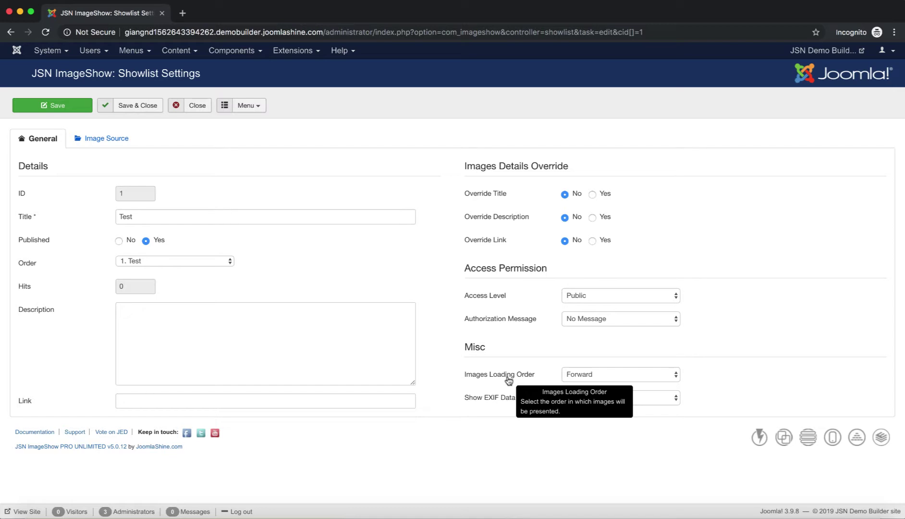
click(669, 379)
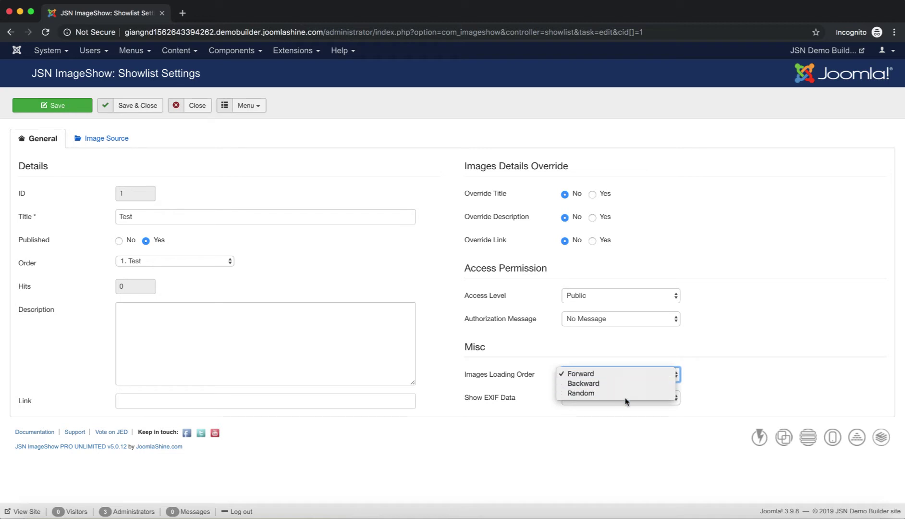
click(723, 407)
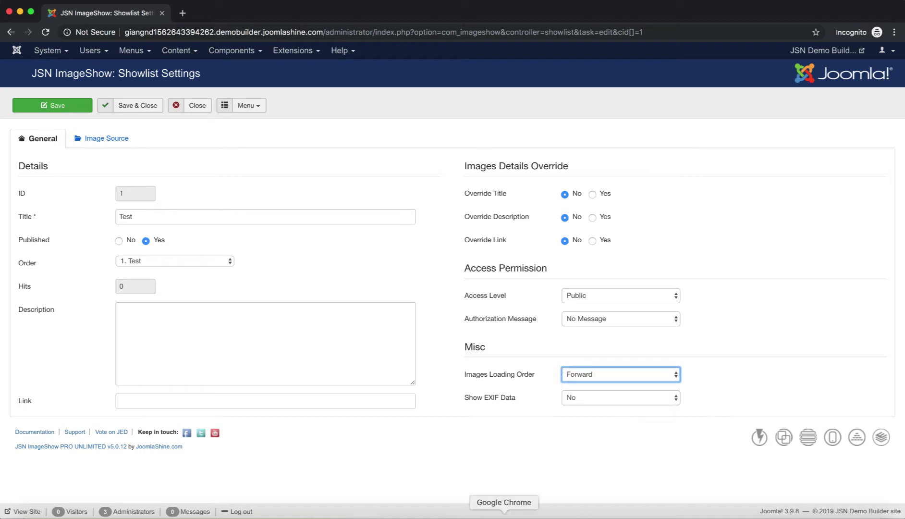
mouse_move(503, 405)
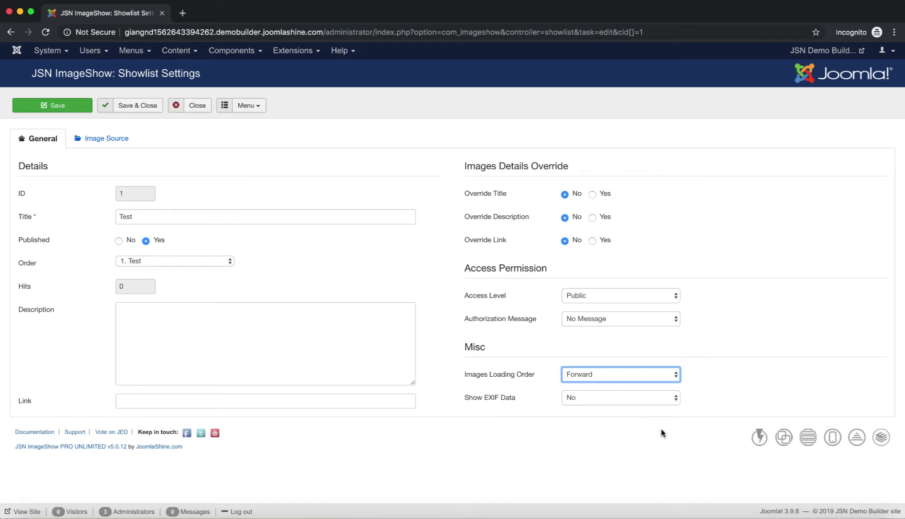
click(672, 398)
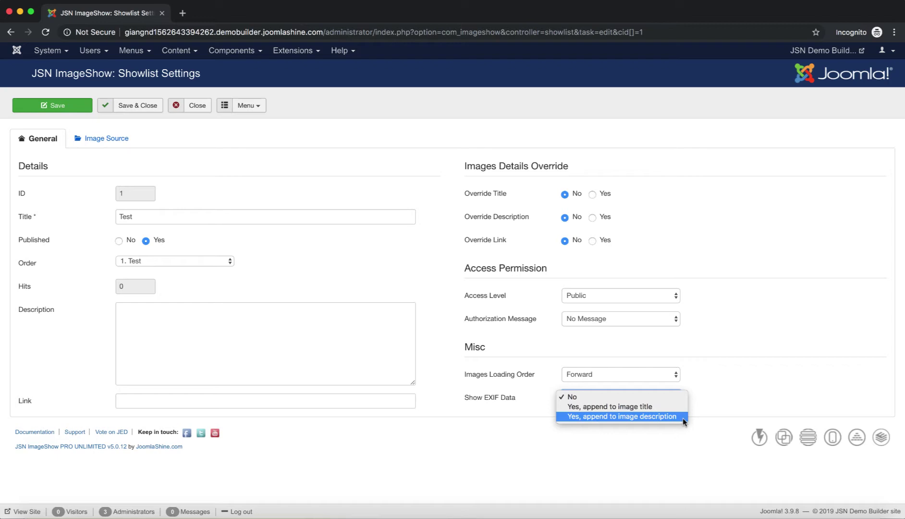
click(752, 395)
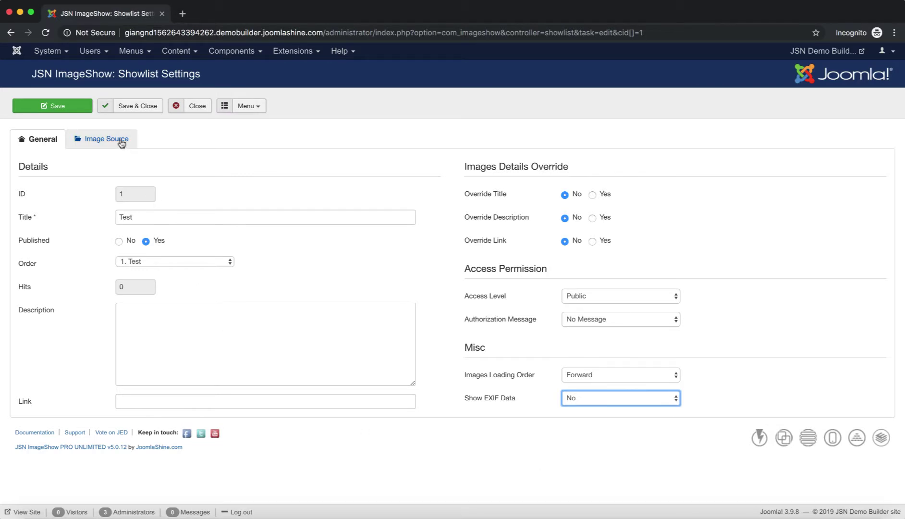
Show the Test showlist's Images Manager and list the image source choices, including Local image folder and Picasa
click(102, 141)
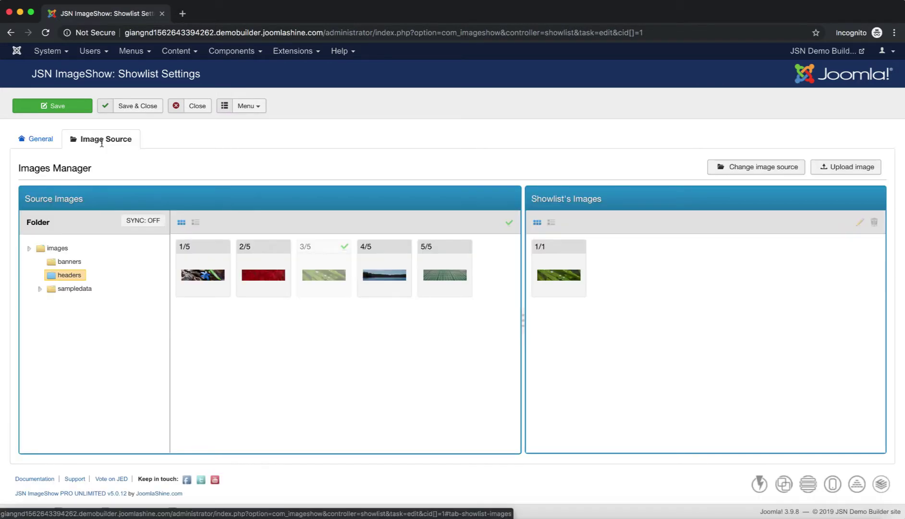
drag(92, 168, 18, 167)
click(104, 176)
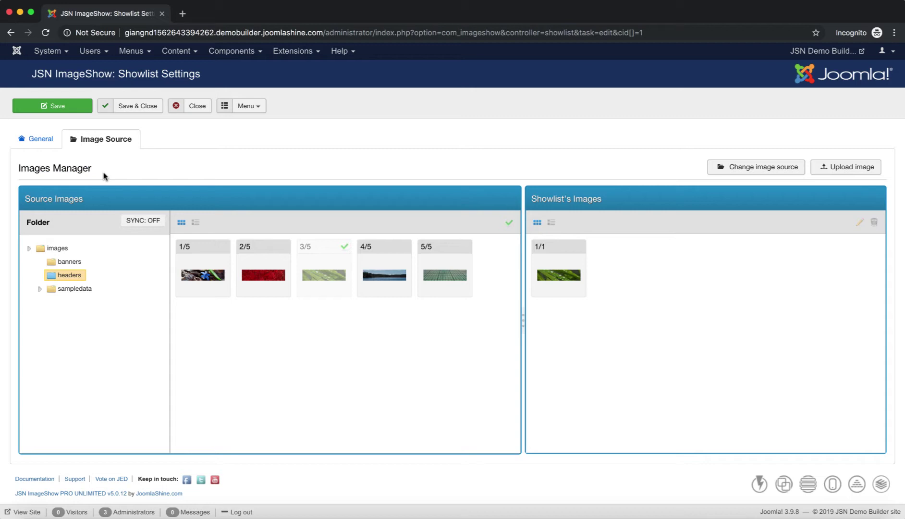
double_click(48, 222)
click(90, 227)
click(760, 173)
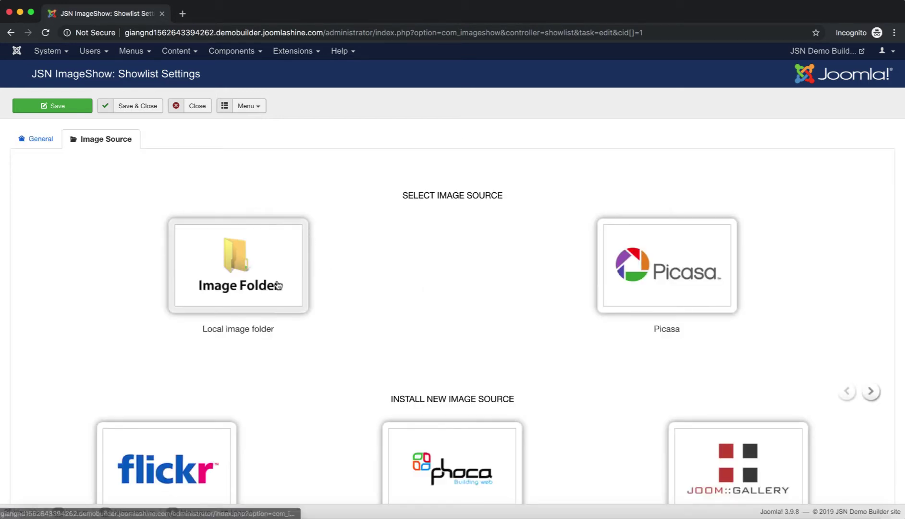
Browse the available image sources and choose Local image folder
scroll(513, 435, down, 3)
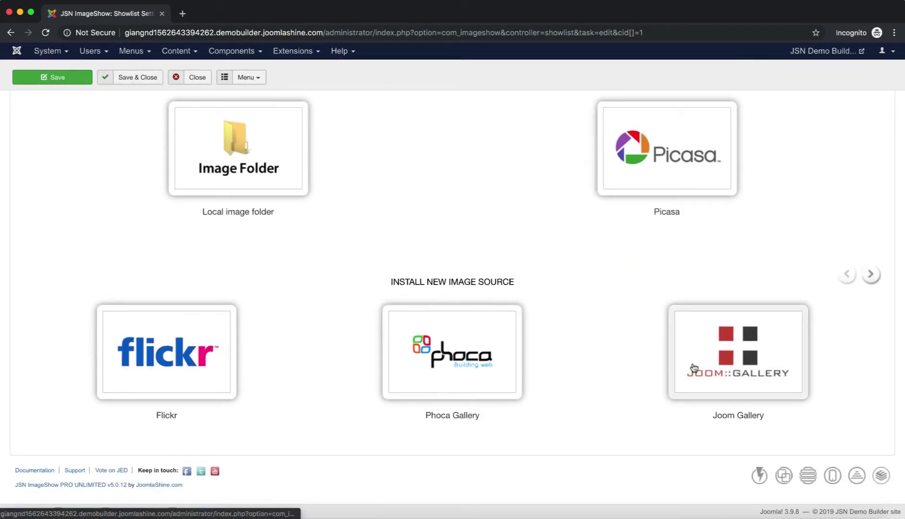
click(872, 276)
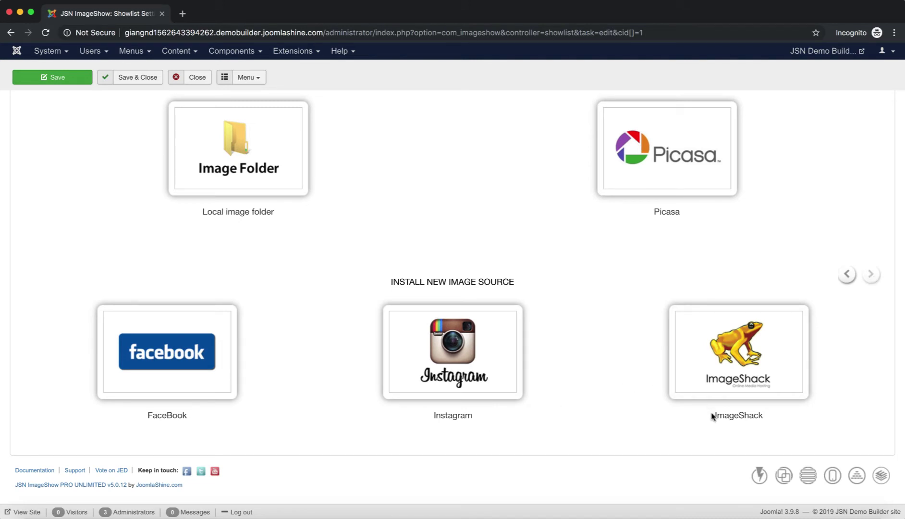
scroll(713, 416, up, 5)
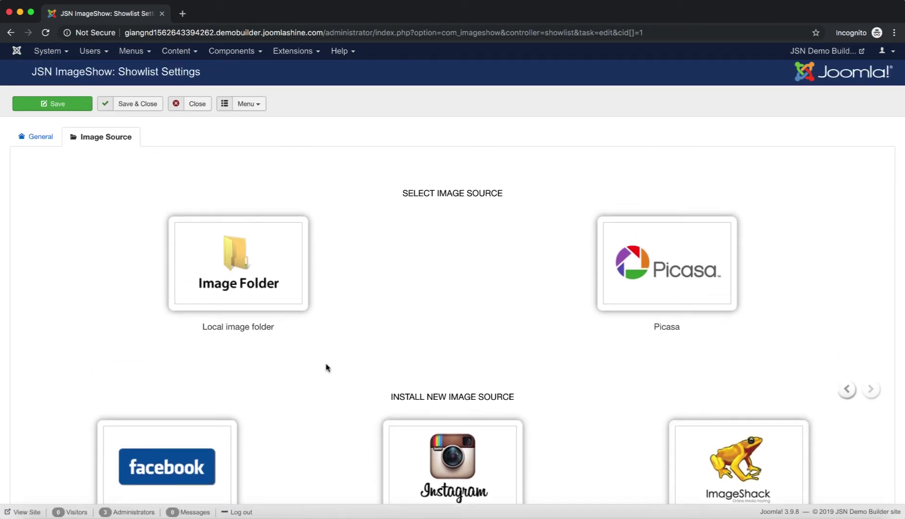
click(251, 304)
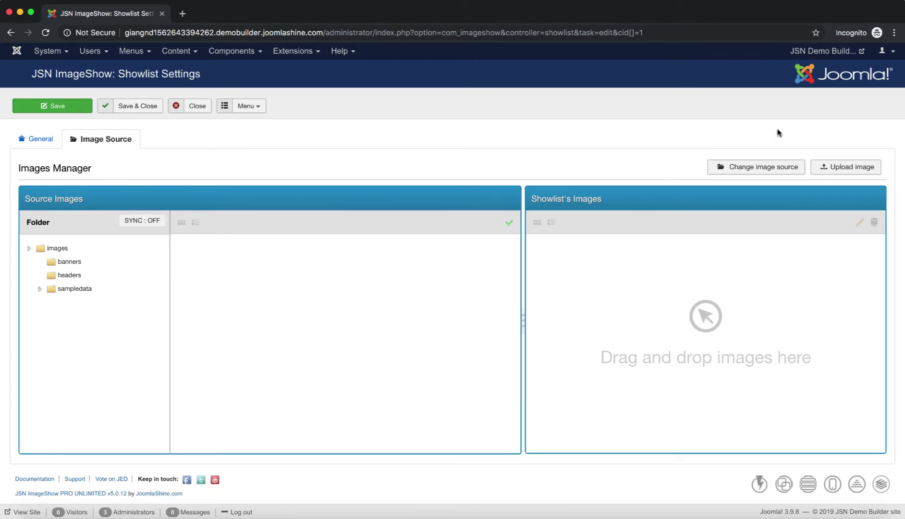
click(857, 172)
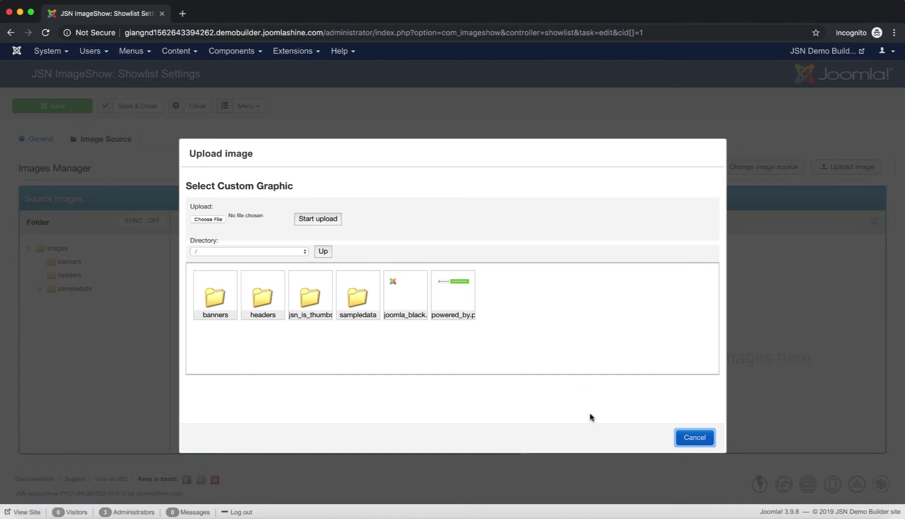
click(694, 445)
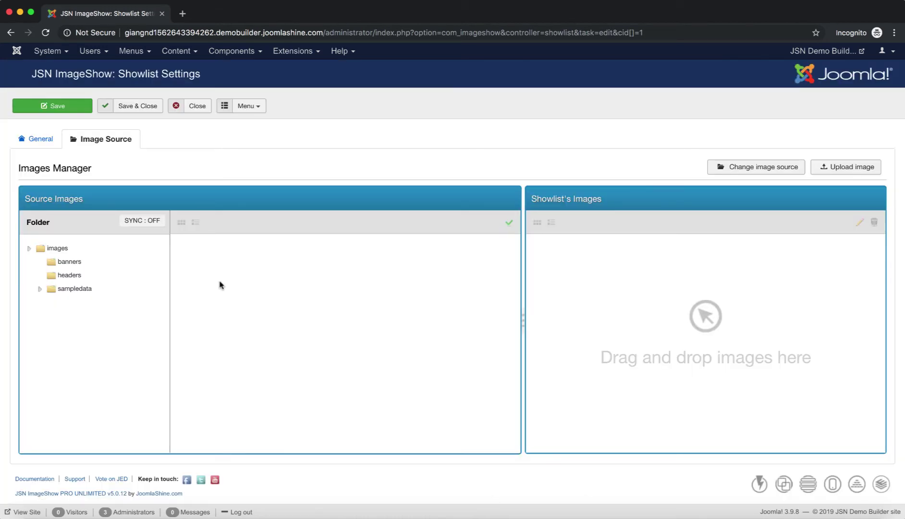
Leave sync mode off and open the headers folder, listing its five source images
click(151, 222)
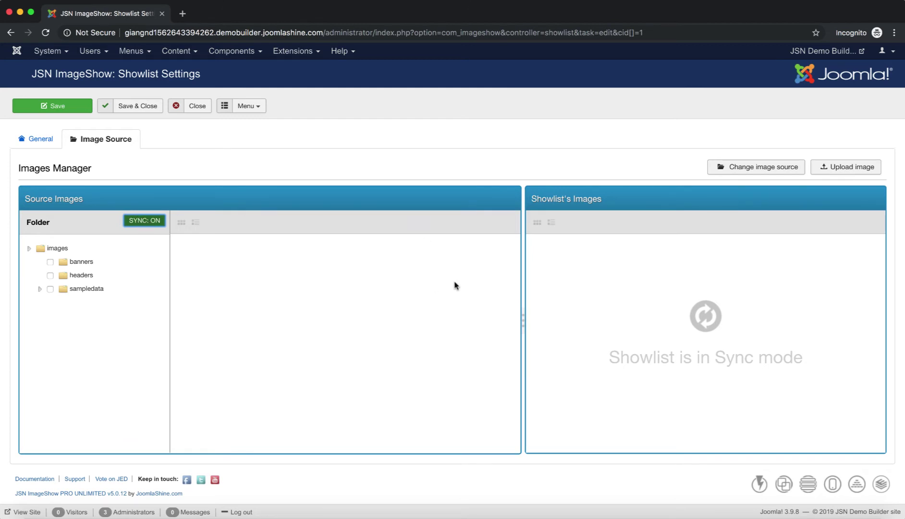
click(81, 275)
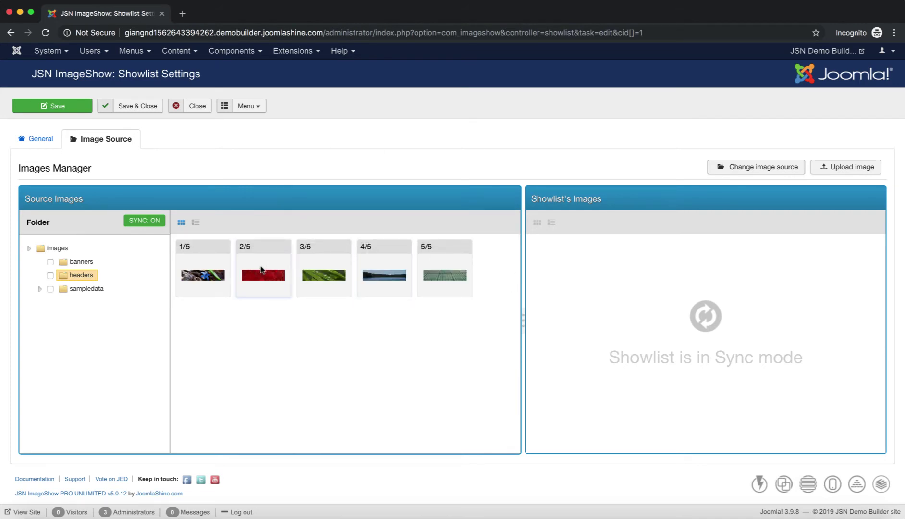
click(144, 221)
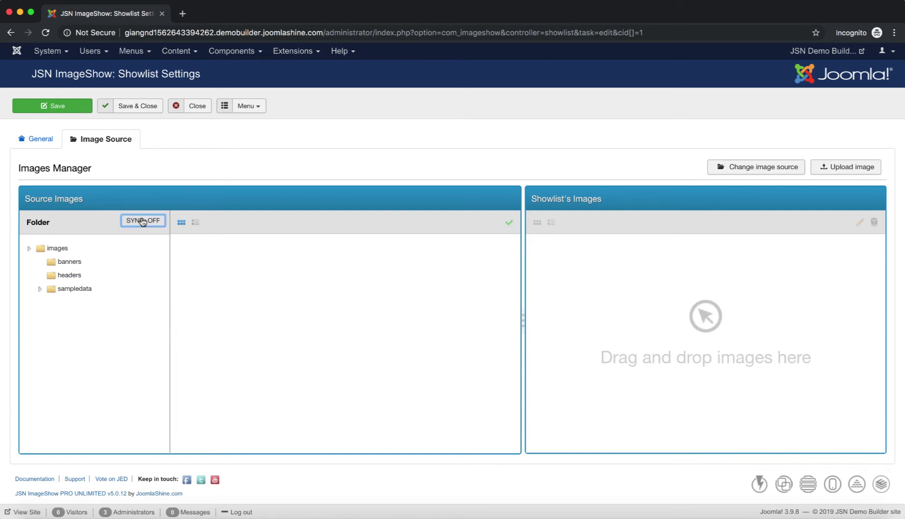
click(72, 275)
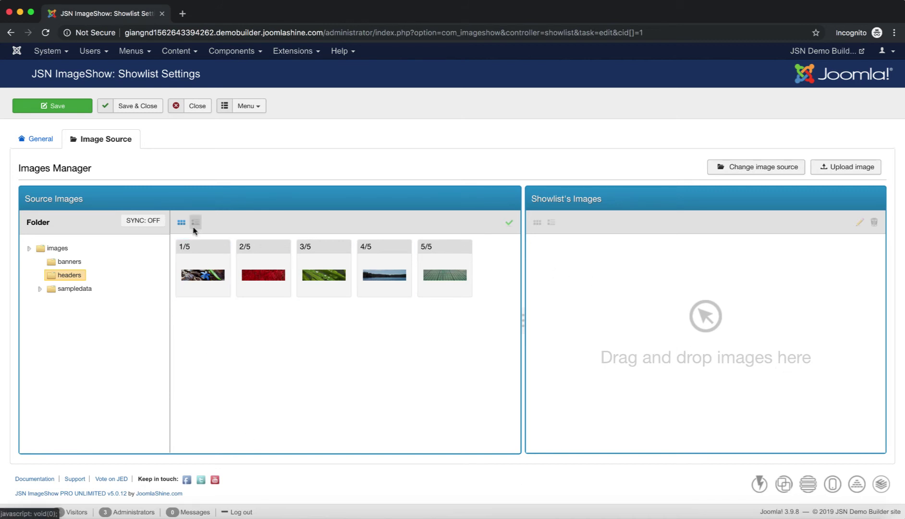
Add the blue-flower, maple and raindrops header images to the showlist
drag(203, 271, 671, 295)
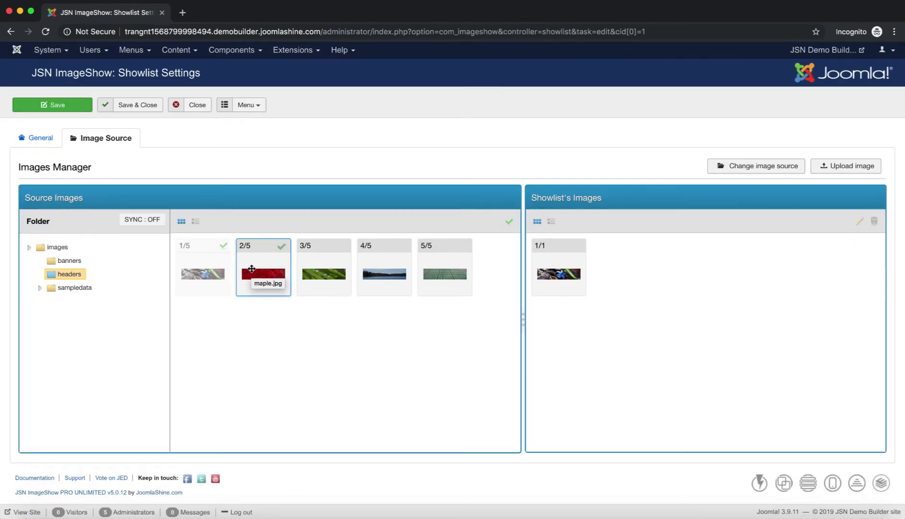
click(251, 269)
ctrl+click(319, 268)
drag(309, 262, 652, 267)
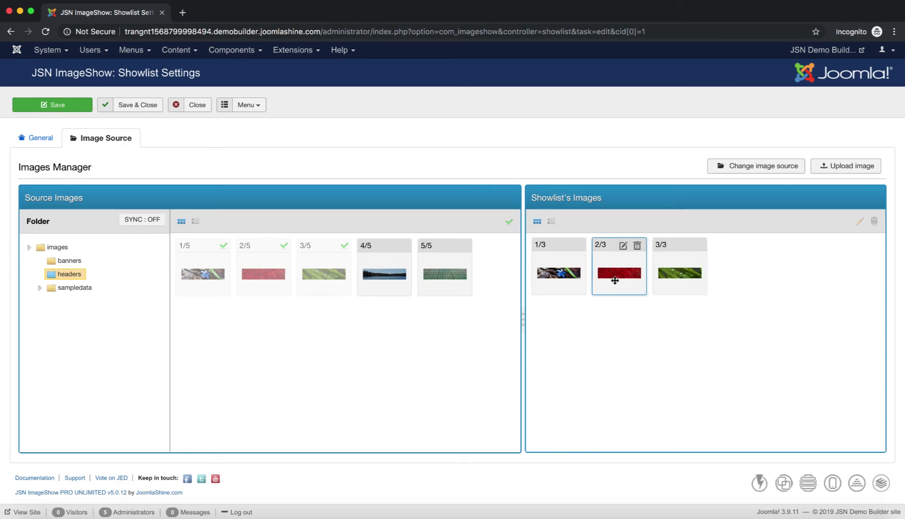
Switch the showlist images between list and grid views, then open maple.jpg's Edit Image Details
click(551, 220)
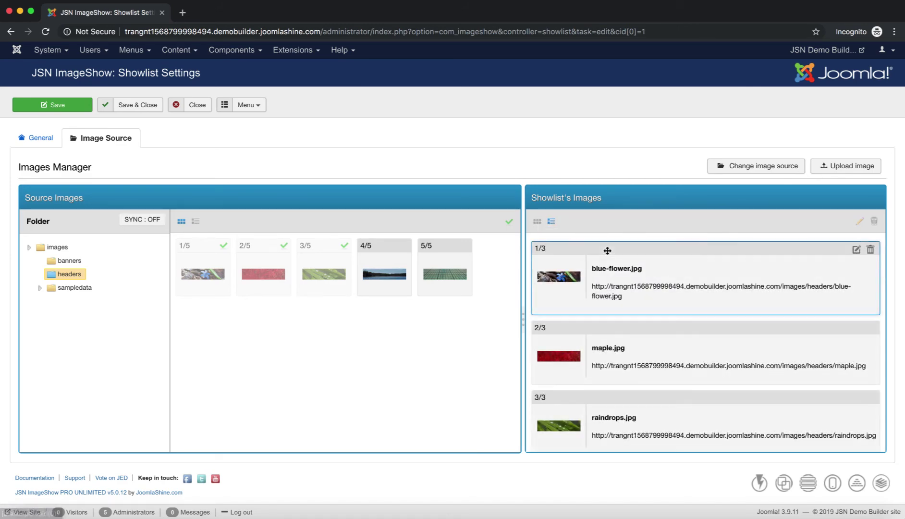
click(537, 220)
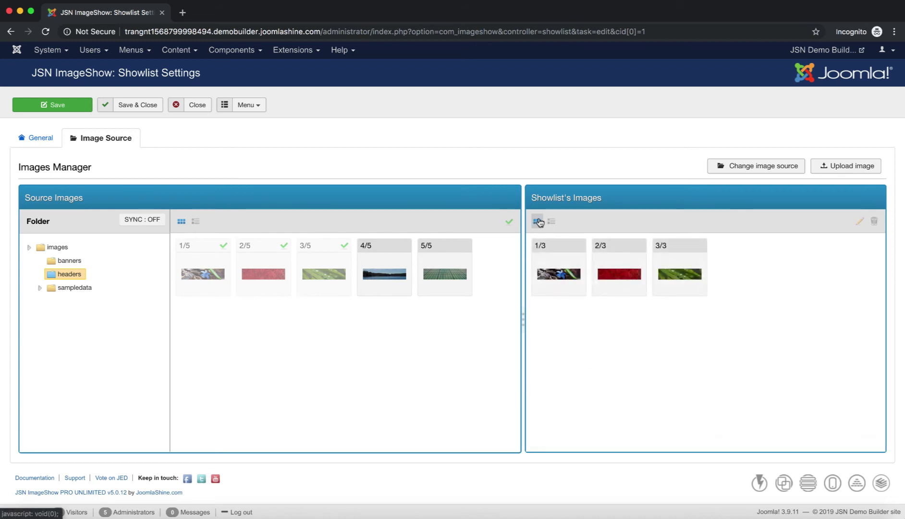
click(623, 247)
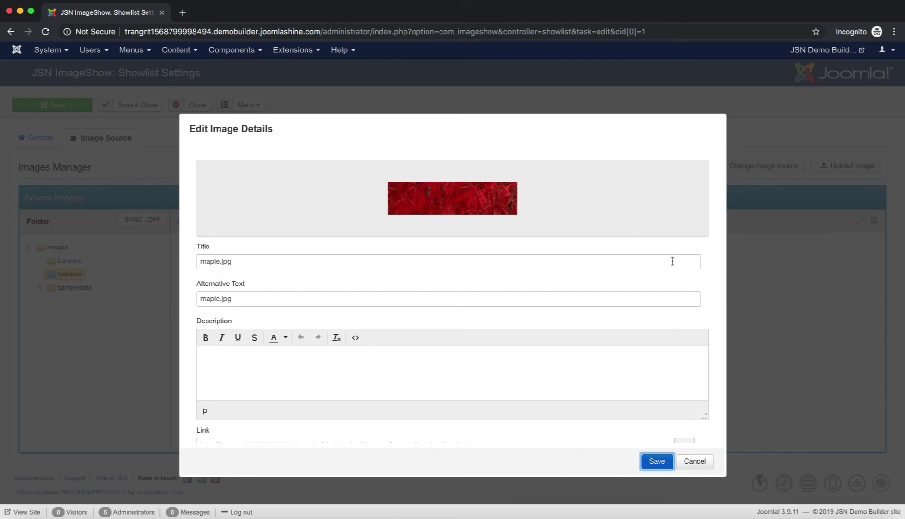
Cancel the maple.jpg details and delete the raindrops image, leaving blue-flower and maple
click(695, 460)
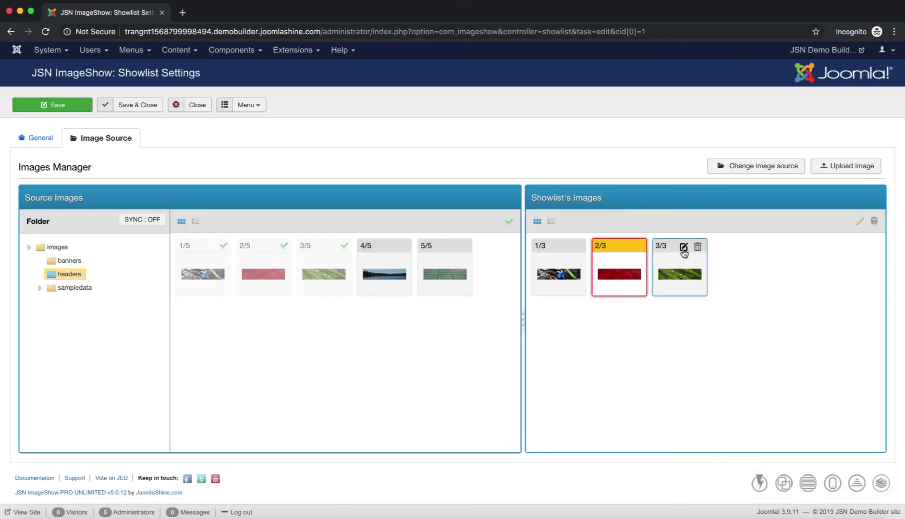
click(697, 247)
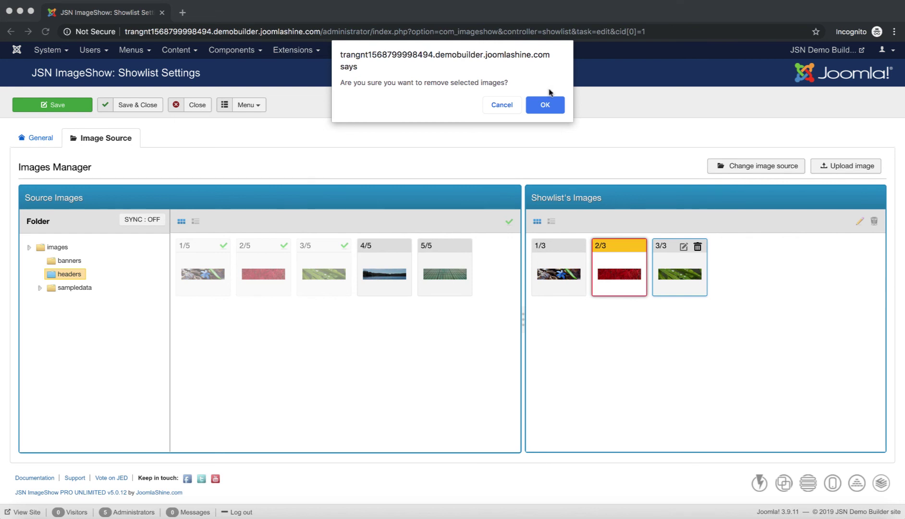
click(545, 105)
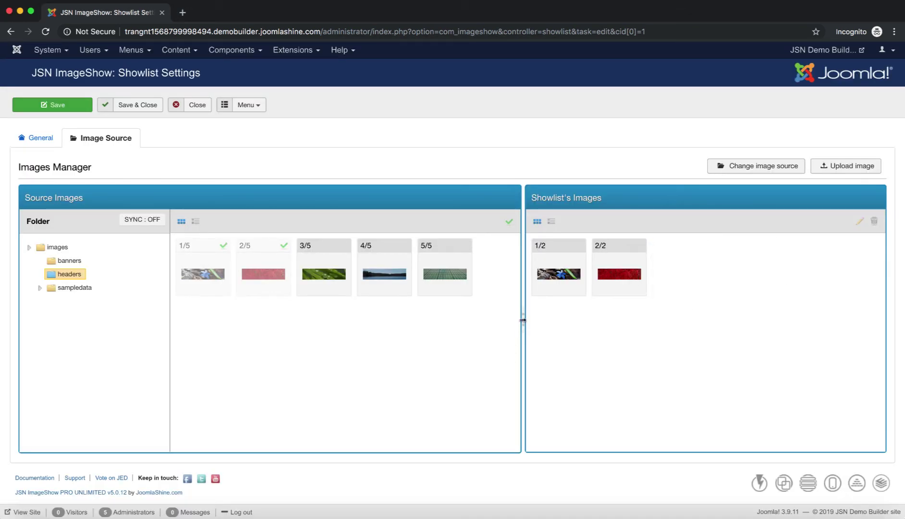
drag(605, 327, 606, 328)
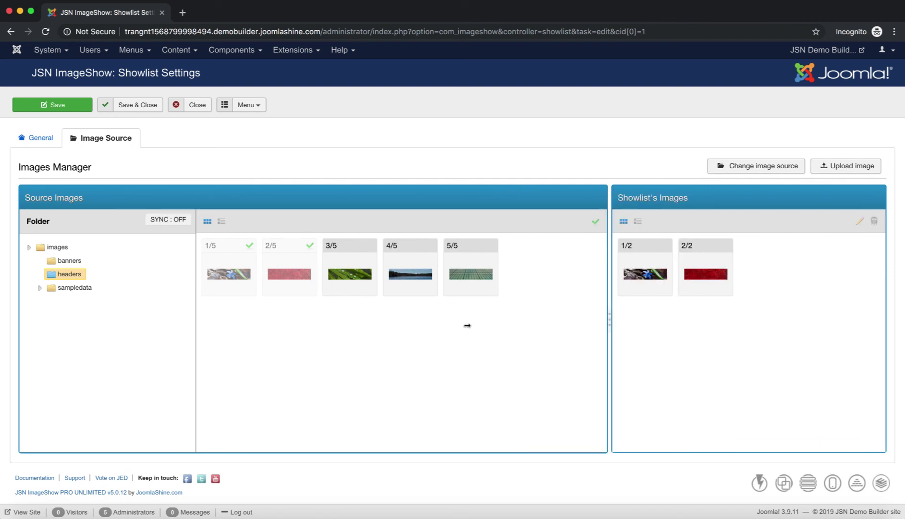
drag(467, 325, 468, 327)
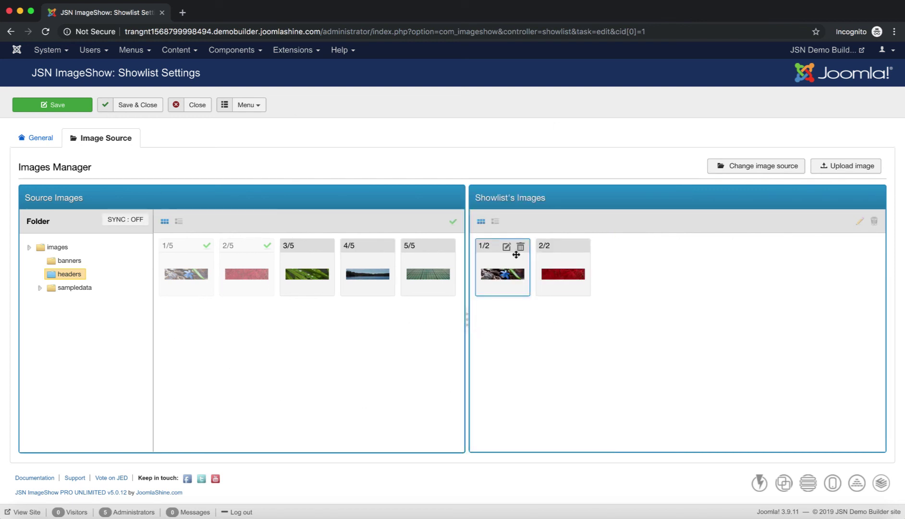